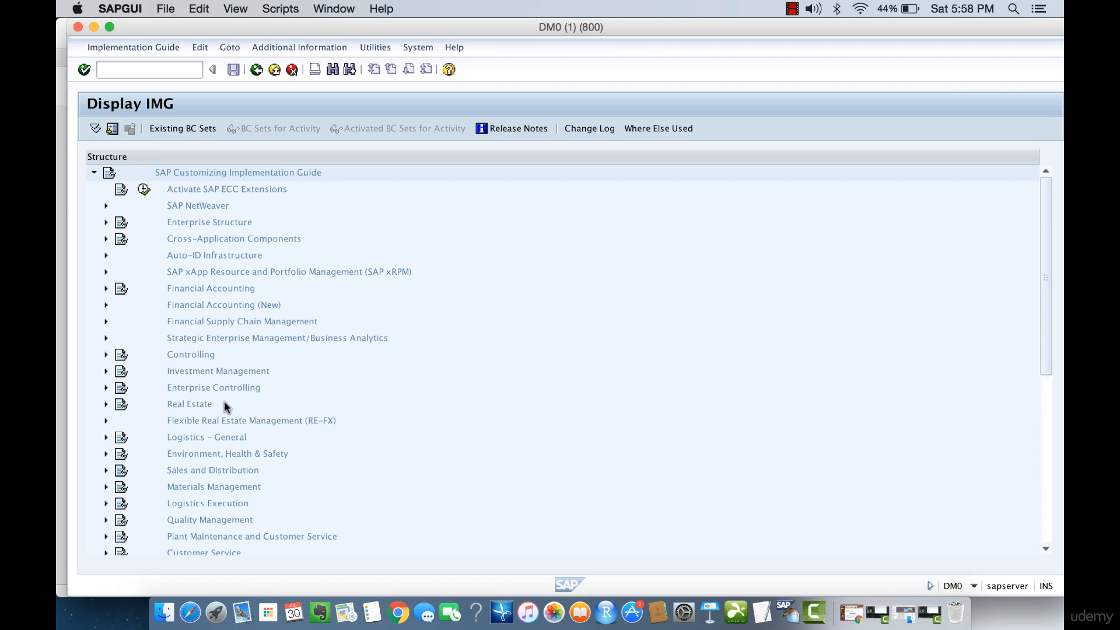
Open Define Attributes of Material Types under Logistics - General, Material Master, Basic Settings, Material Types in the implementation guide
{"action": "left_click", "coordinate": [173, 438]}
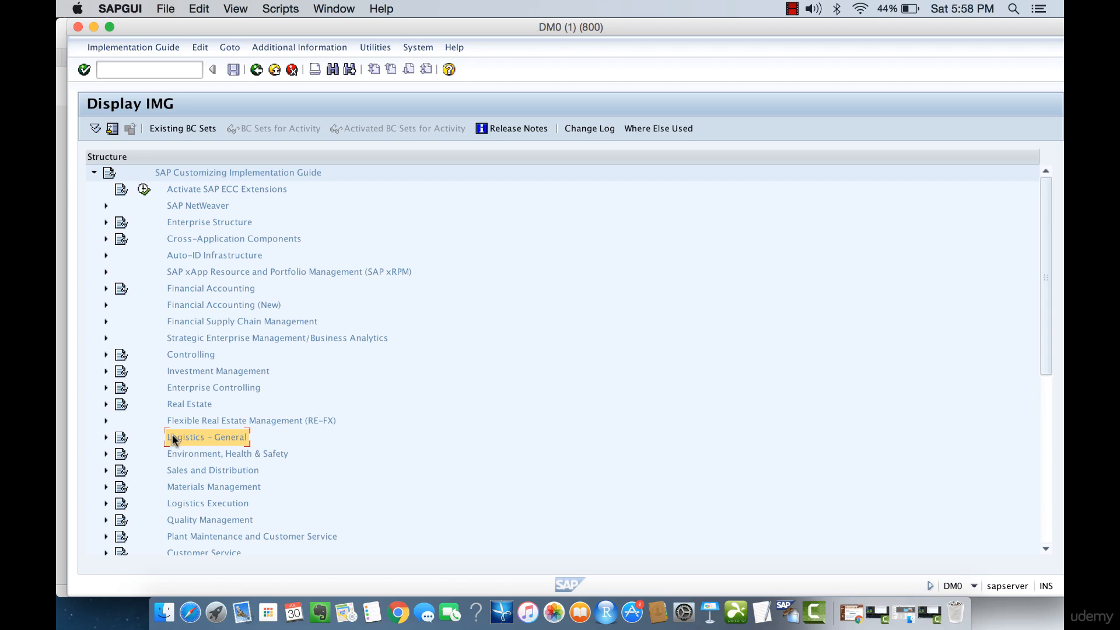
{"action": "left_click", "coordinate": [105, 438]}
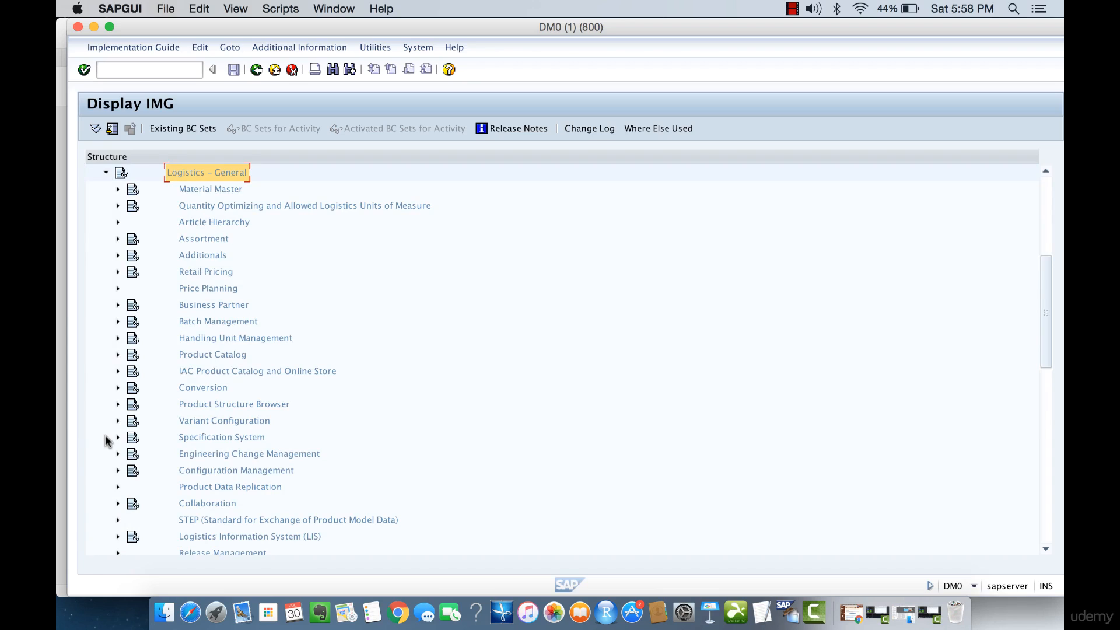
{"action": "left_click", "coordinate": [118, 189]}
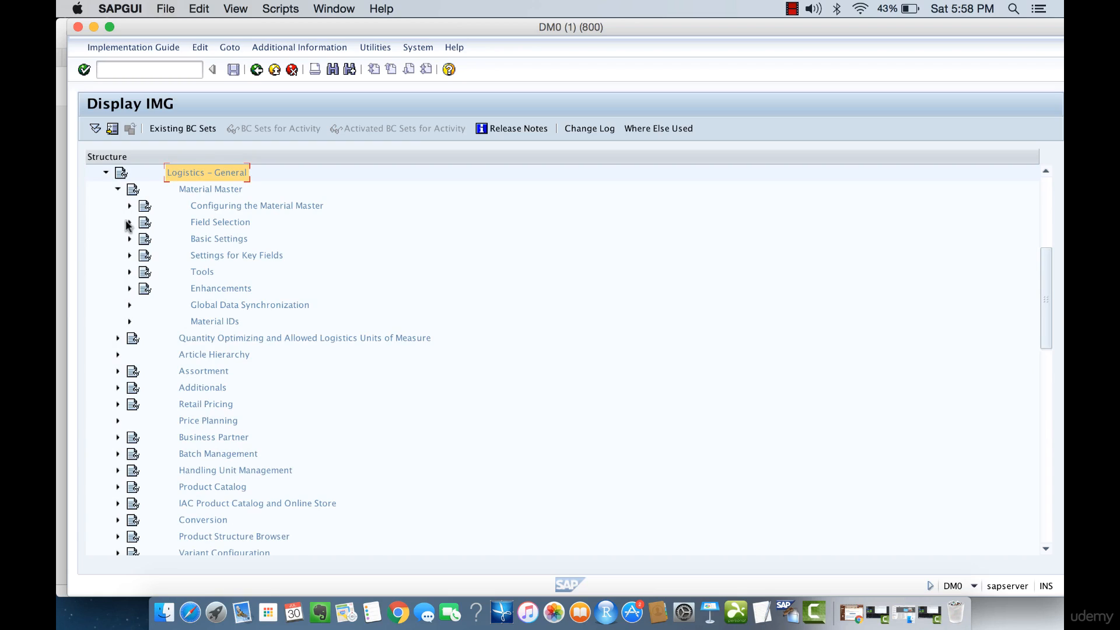
{"action": "left_click", "coordinate": [129, 239]}
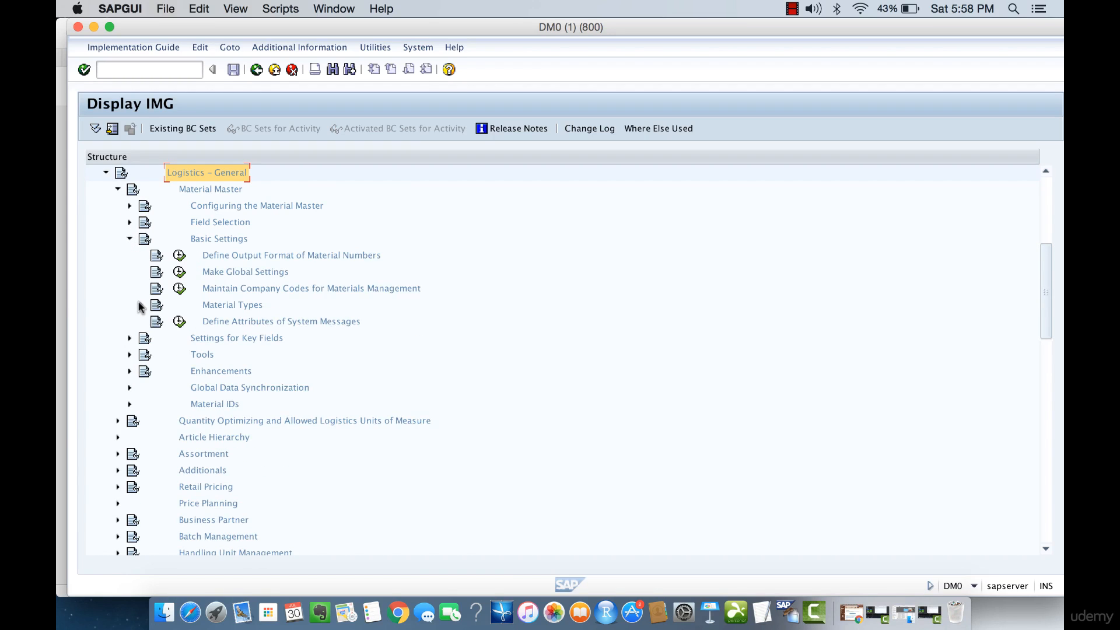
{"action": "left_click", "coordinate": [141, 305]}
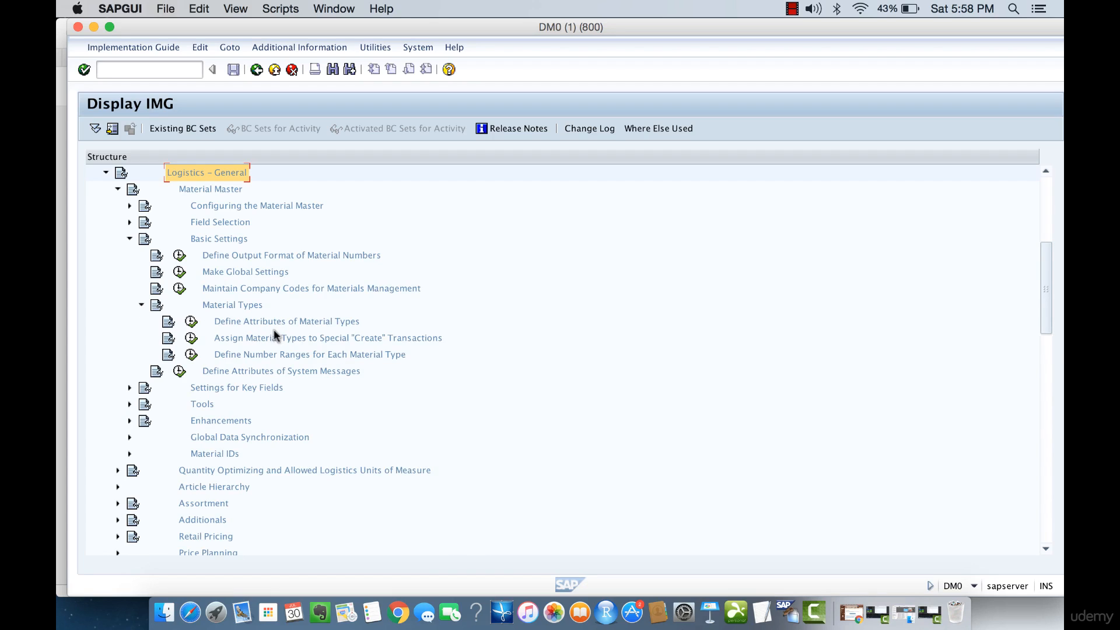
{"action": "left_click", "coordinate": [191, 321]}
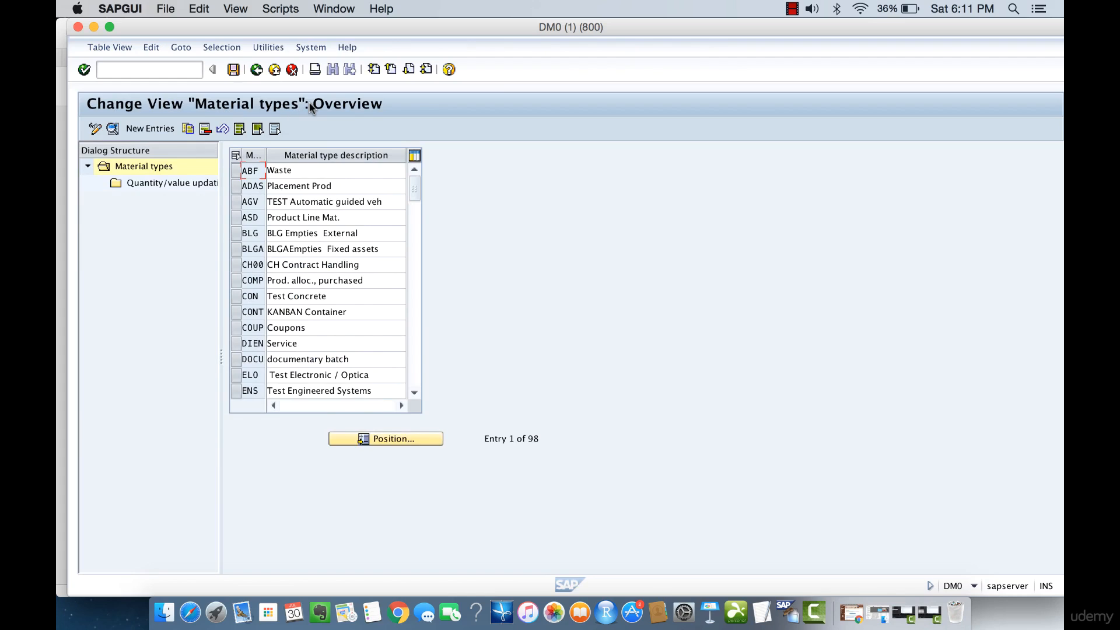
Look through the existing material types, including waste, spare parts and finished product
{"action": "left_click", "coordinate": [267, 171]}
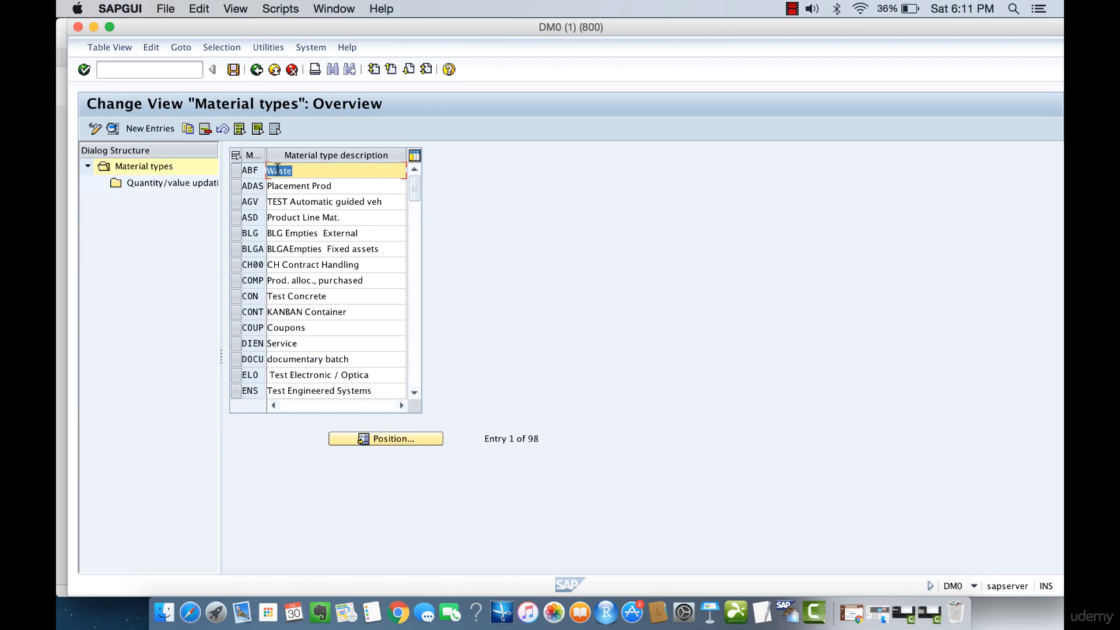
{"action": "left_click", "coordinate": [415, 272]}
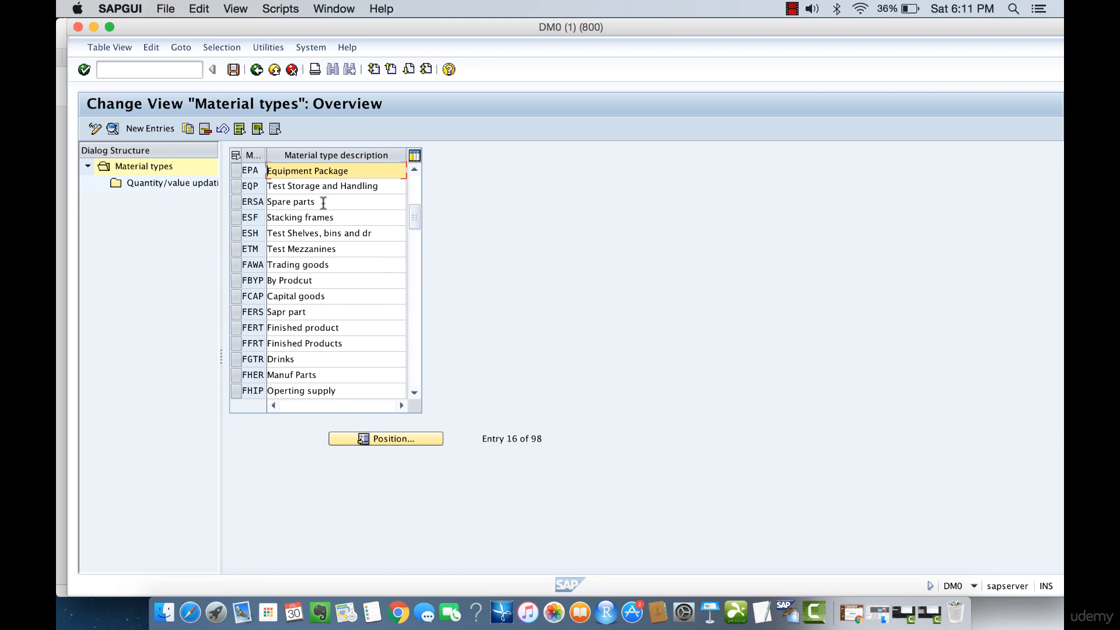
{"action": "left_click_drag", "start_coordinate": [321, 201], "coordinate": [271, 201]}
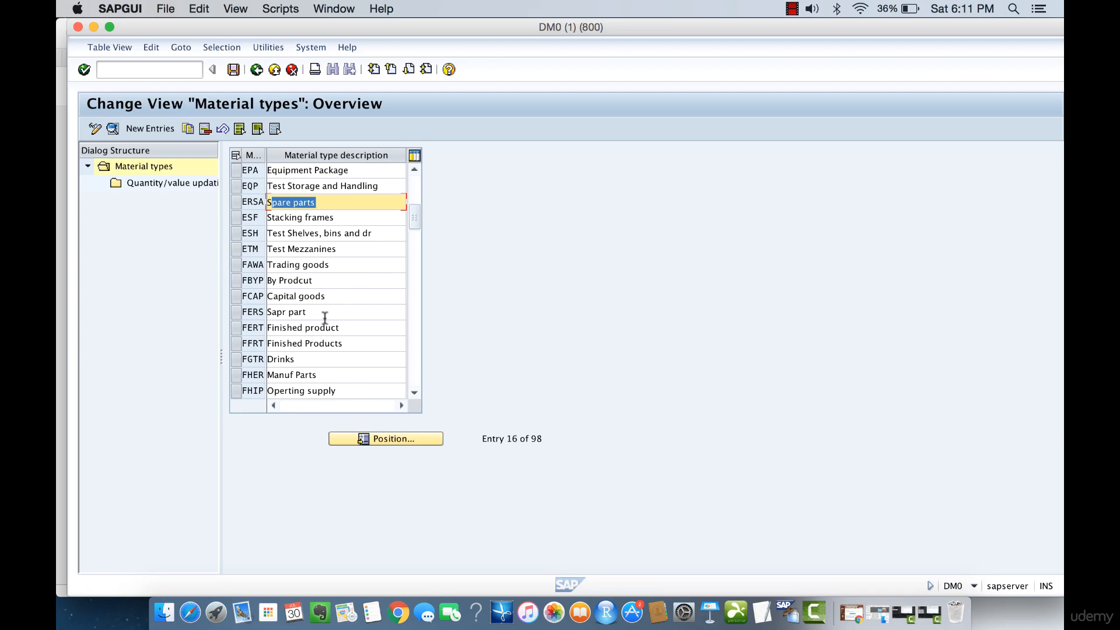
{"action": "left_click_drag", "start_coordinate": [344, 325], "coordinate": [239, 331]}
{"action": "left_click", "coordinate": [262, 326]}
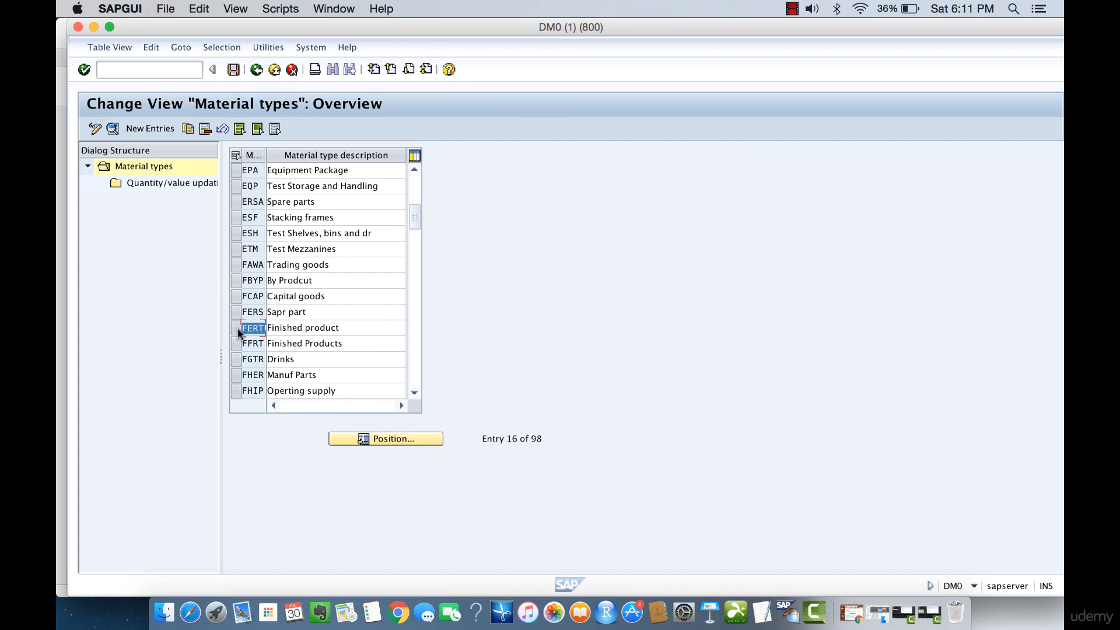
{"action": "left_click", "coordinate": [411, 308]}
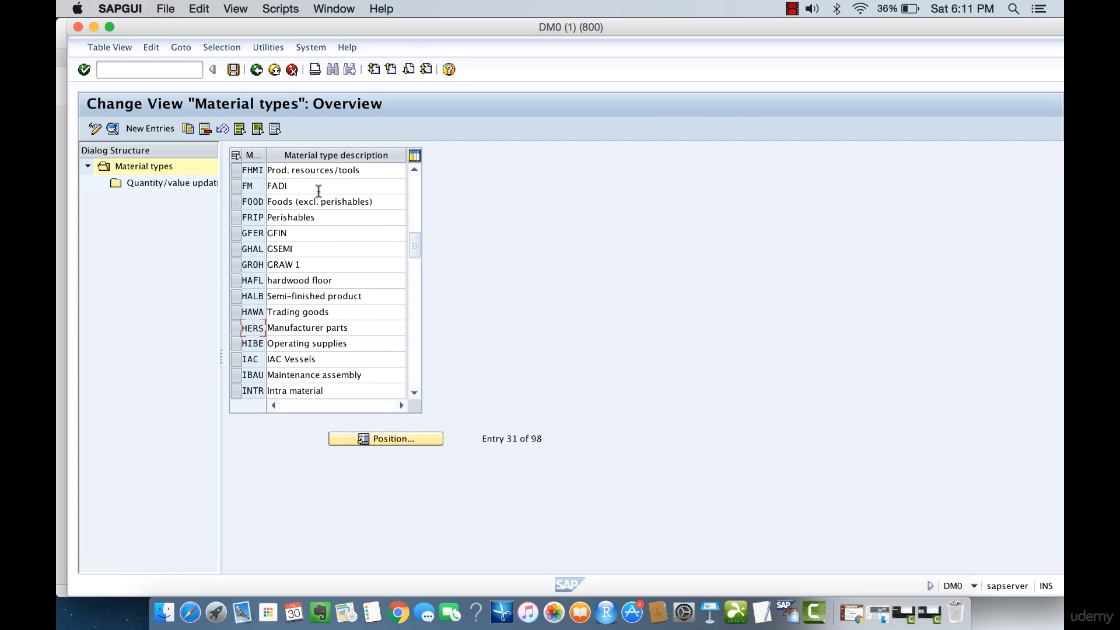
Position the list on material type ROH and start a copy of the raw material entry
{"action": "left_click", "coordinate": [384, 441]}
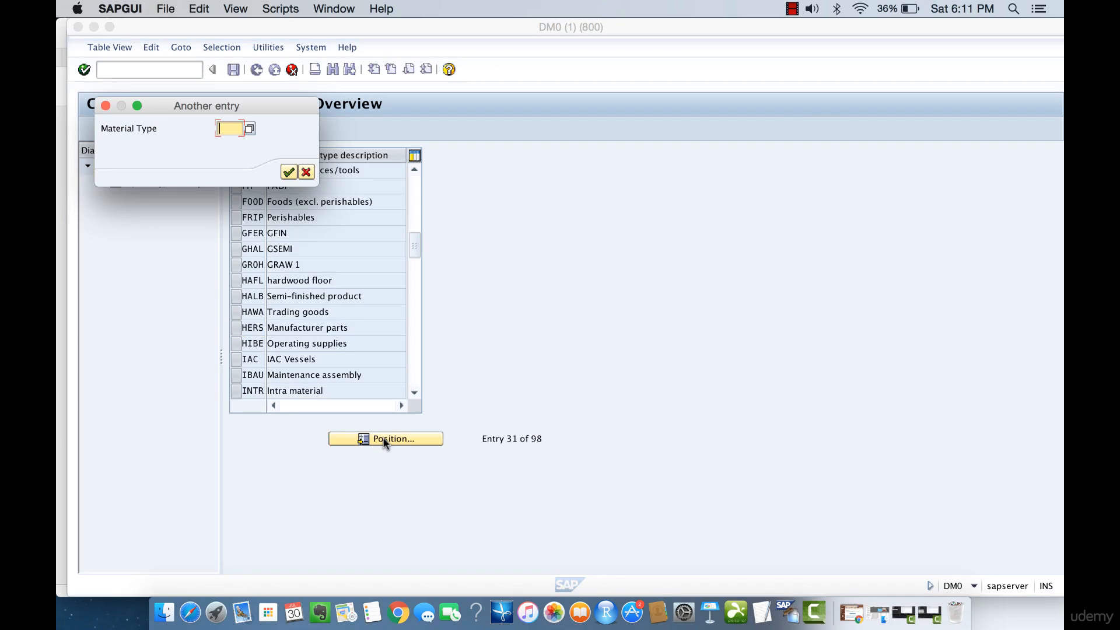
{"action": "type", "text": "ROH"}
{"action": "left_click", "coordinate": [288, 172]}
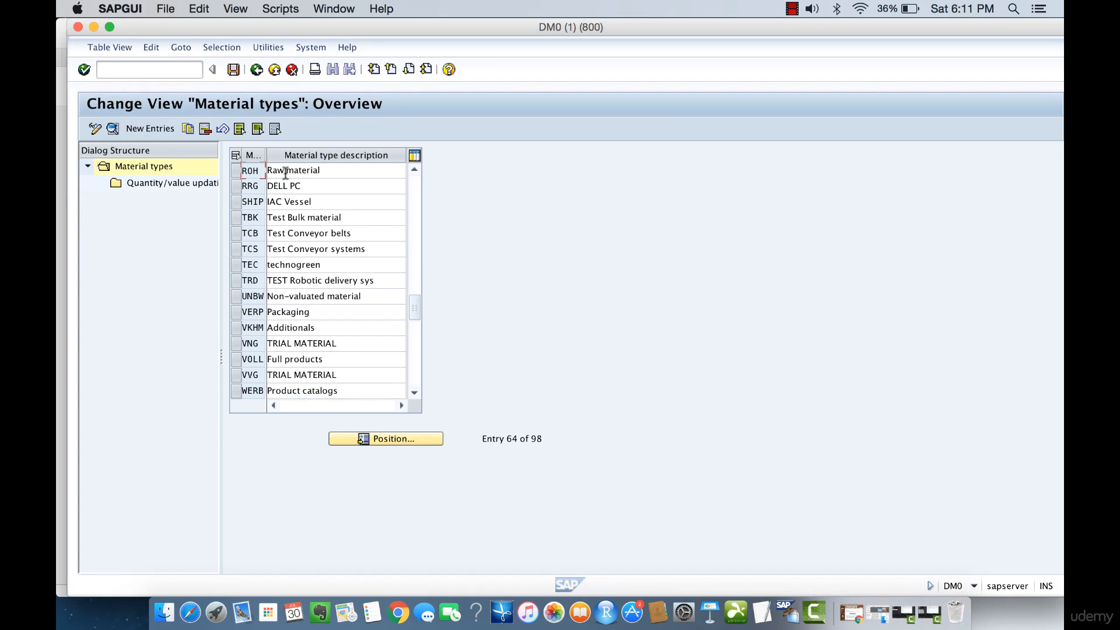
{"action": "left_click_drag", "start_coordinate": [335, 170], "coordinate": [265, 171]}
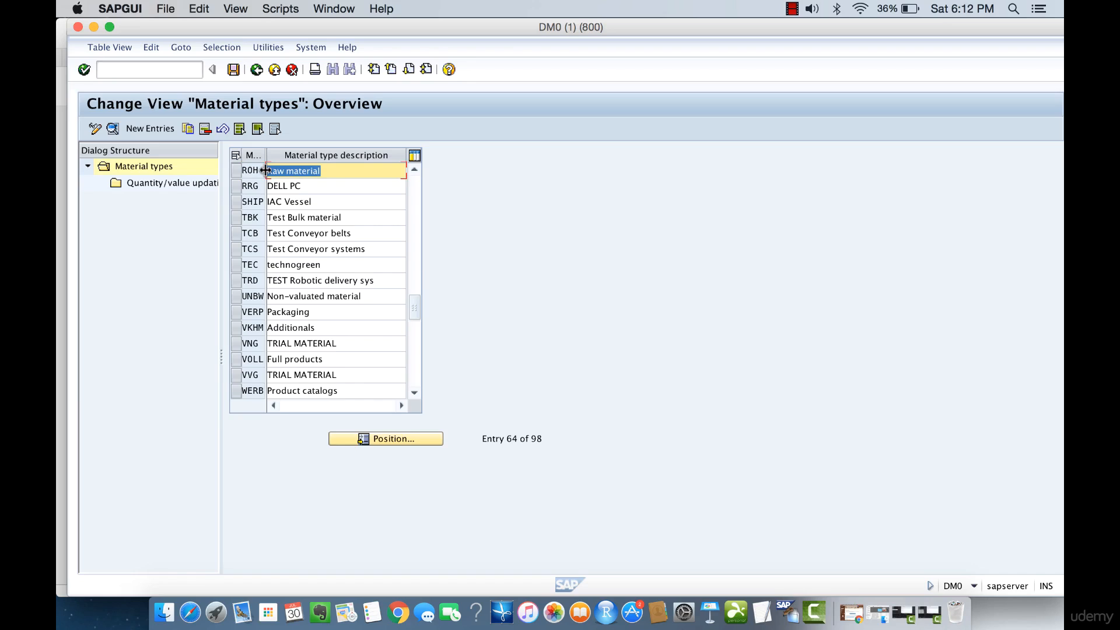
{"action": "left_click", "coordinate": [236, 169]}
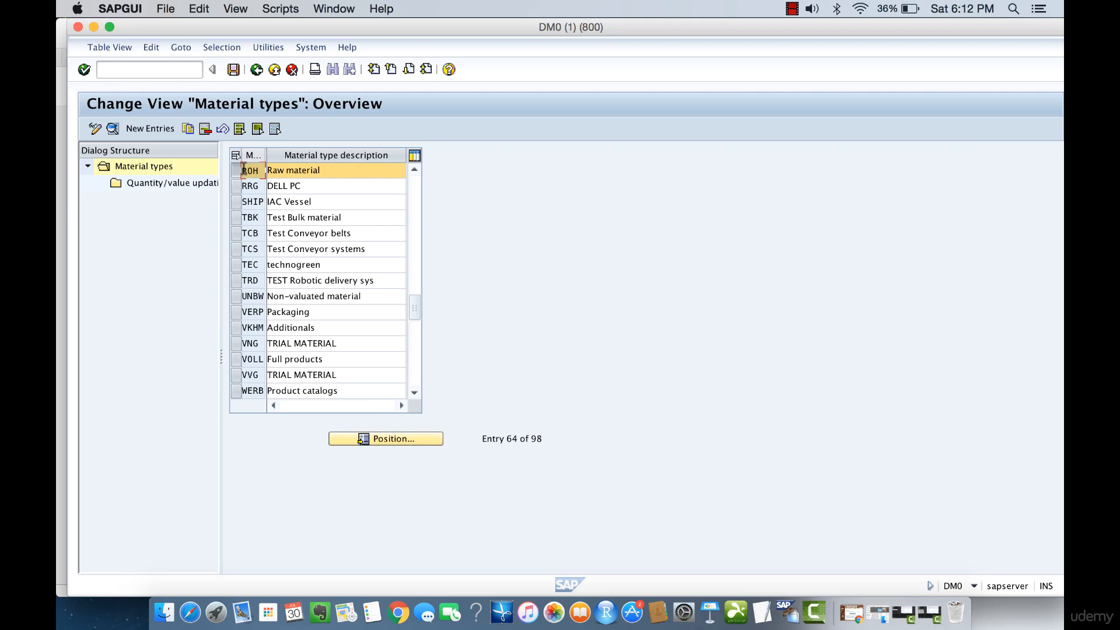
{"action": "left_click", "coordinate": [185, 129]}
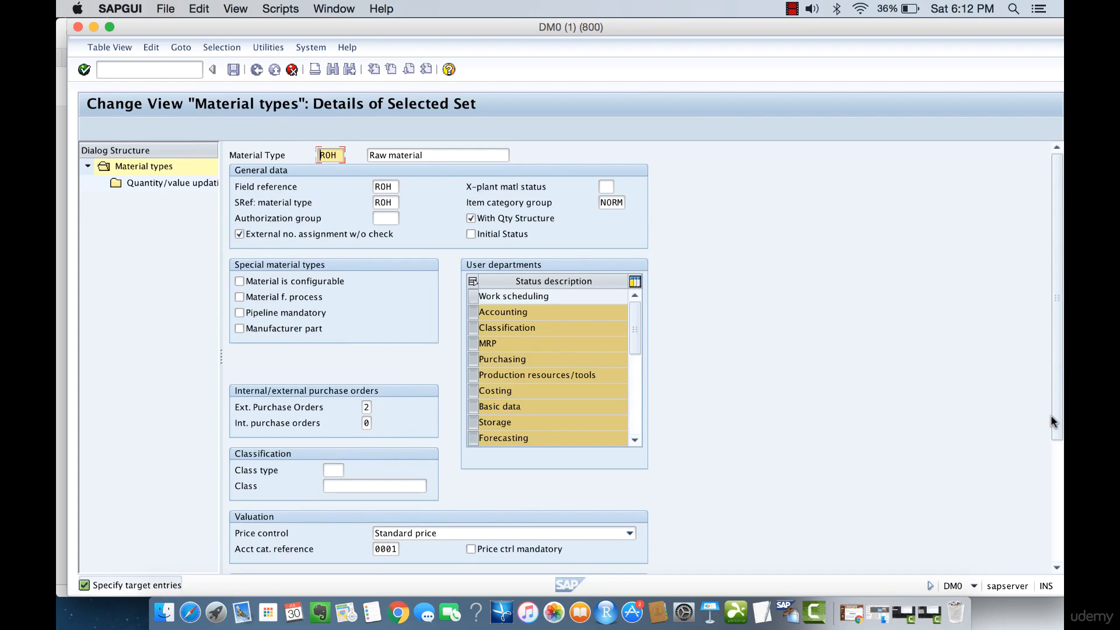
Set the copy's material type to APM, its description to Assembly Pending Material and its SRef material type to APM
{"action": "left_click_drag", "start_coordinate": [1055, 405], "coordinate": [1055, 513]}
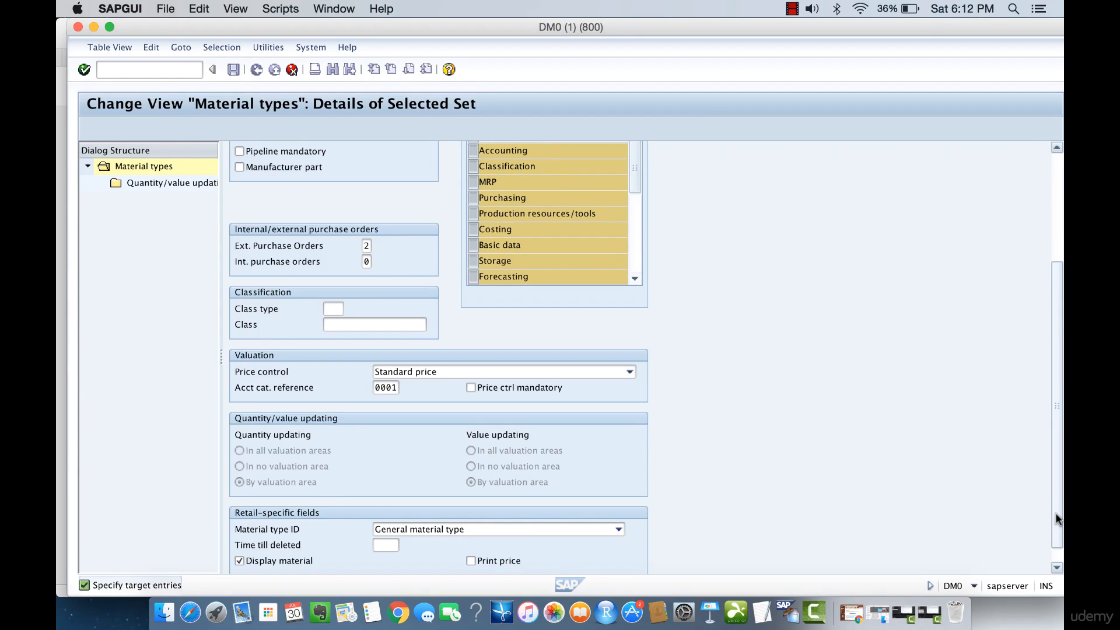
{"action": "left_click_drag", "start_coordinate": [1055, 518], "coordinate": [1054, 408]}
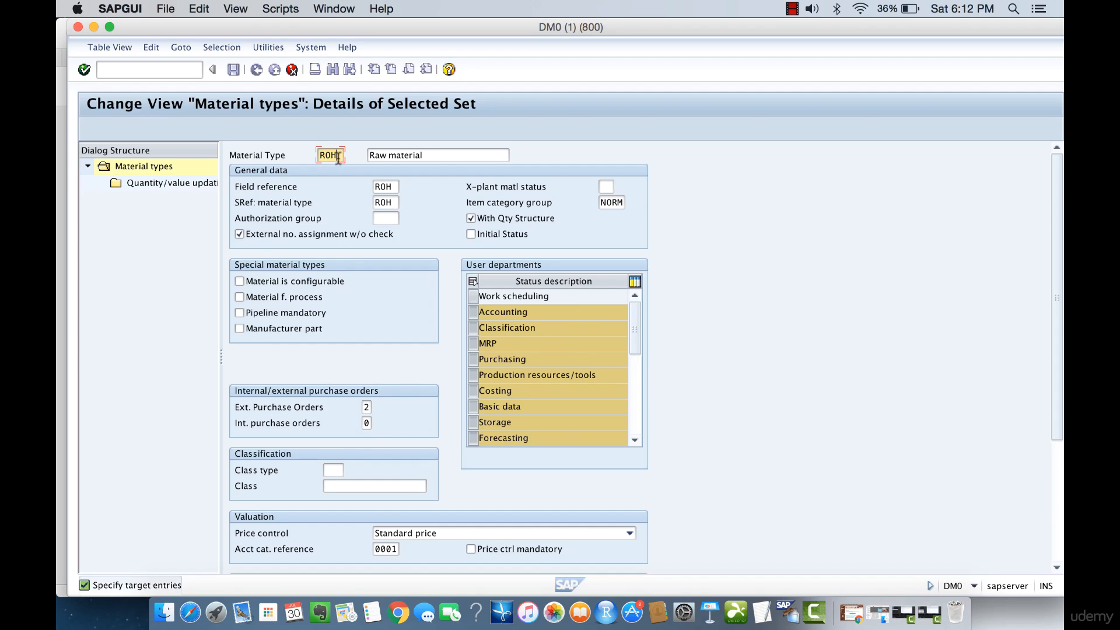
{"action": "type", "text": "APM"}
{"action": "left_click_drag", "start_coordinate": [424, 155], "coordinate": [325, 155]}
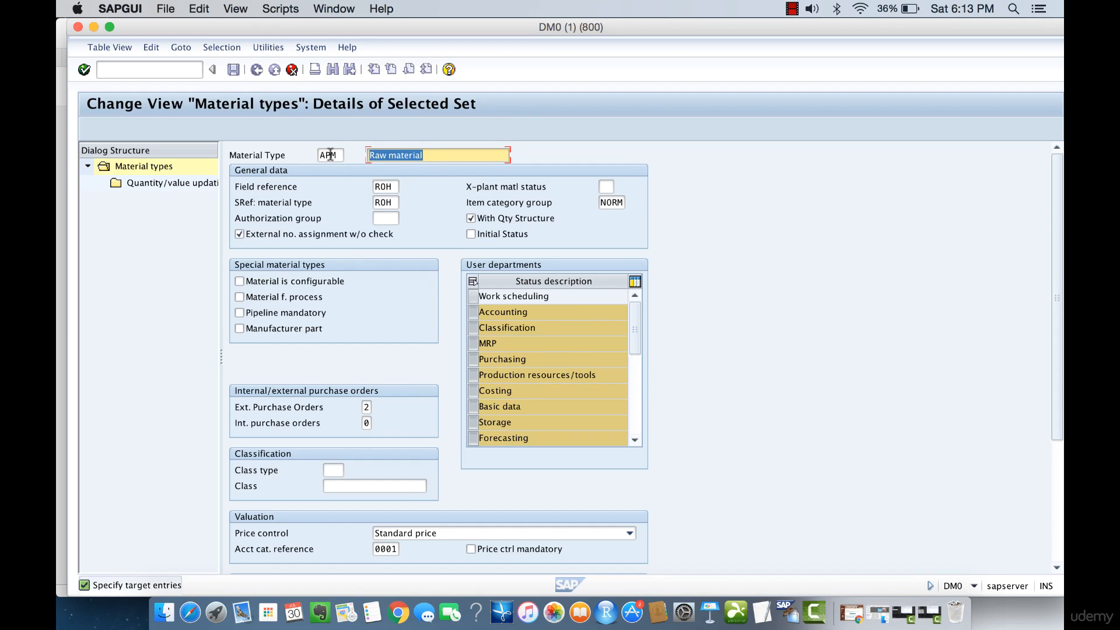
{"action": "type", "text": "Assem"}
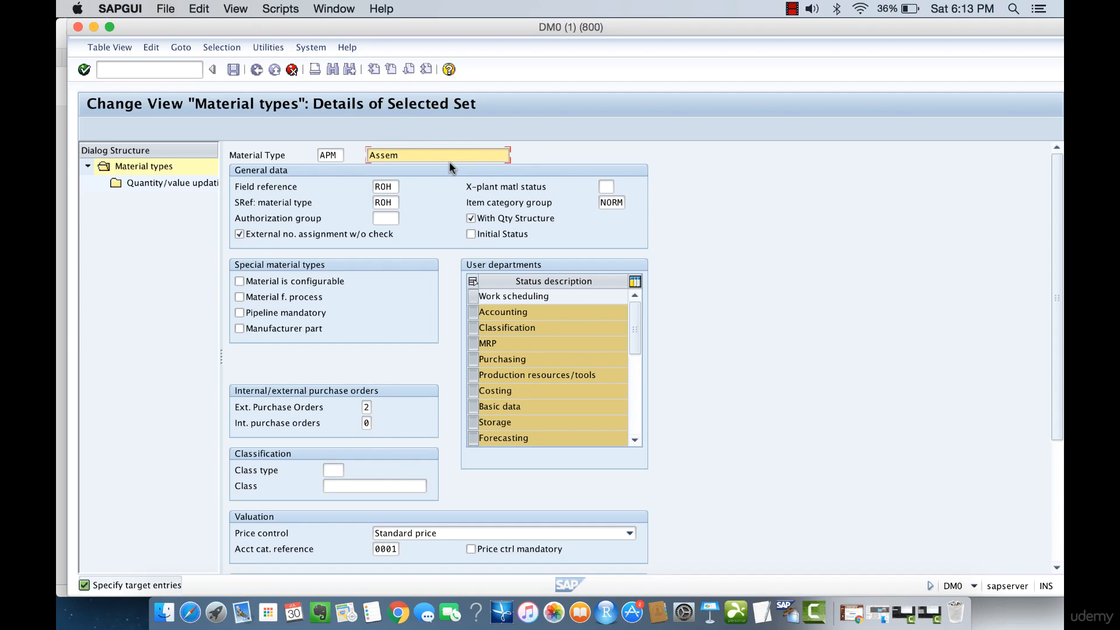
{"action": "type", "text": "bly Pending Material"}
{"action": "left_click_drag", "start_coordinate": [397, 203], "coordinate": [360, 202]}
{"action": "type", "text": "APM"}
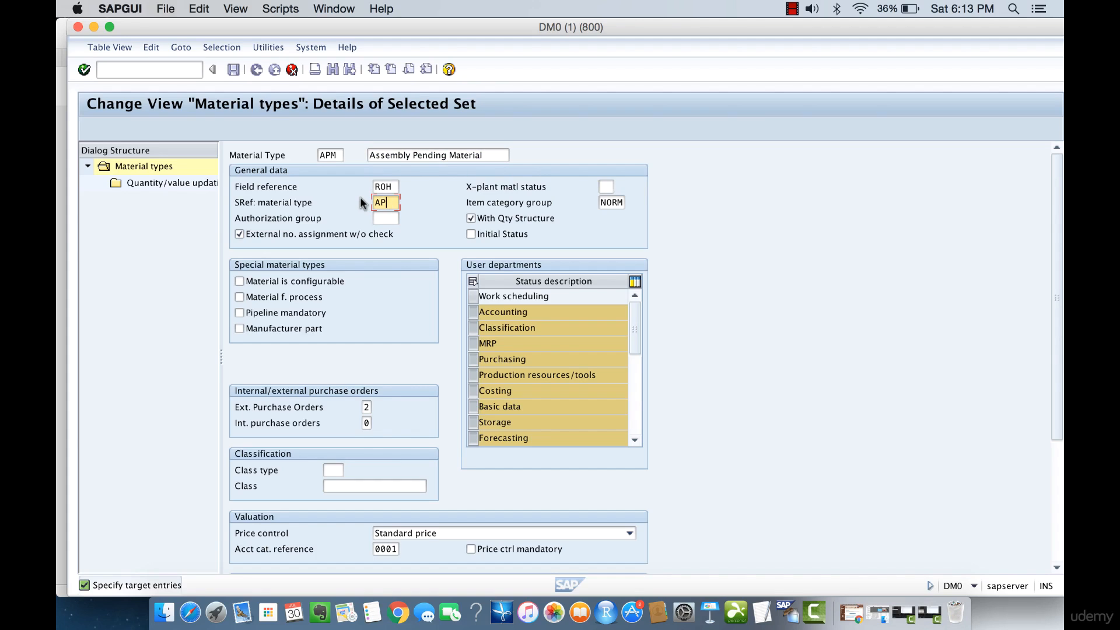
Review the new material type's field reference, SRef material type, description, user departments and valuation price control
{"action": "left_click", "coordinate": [266, 187]}
{"action": "left_click_drag", "start_coordinate": [235, 188], "coordinate": [294, 189]}
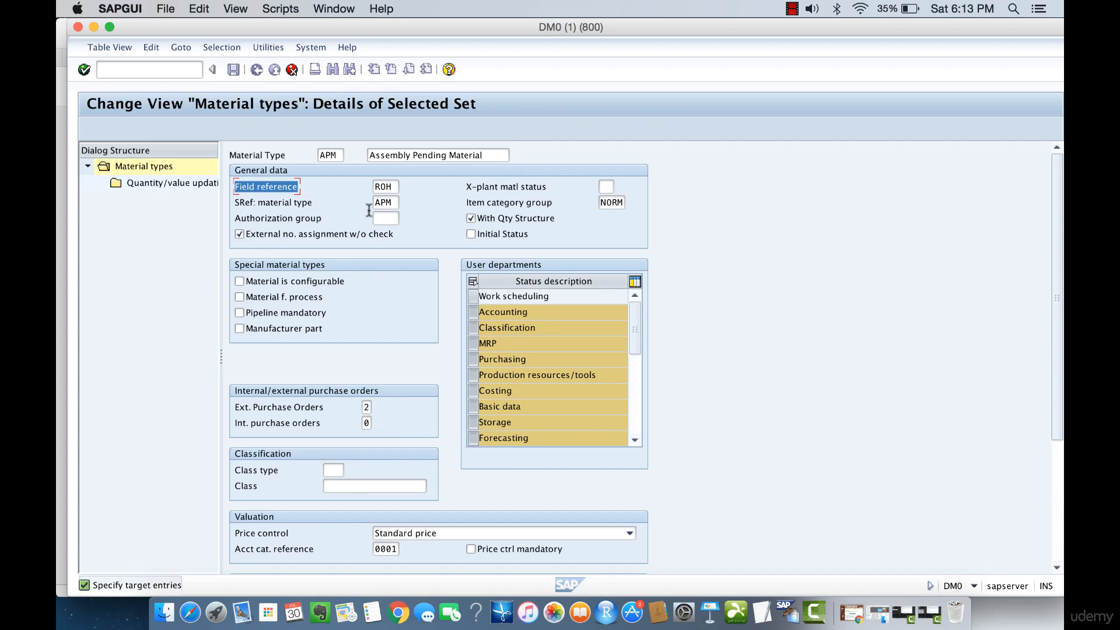
{"action": "left_click", "coordinate": [388, 187]}
{"action": "left_click", "coordinate": [383, 155]}
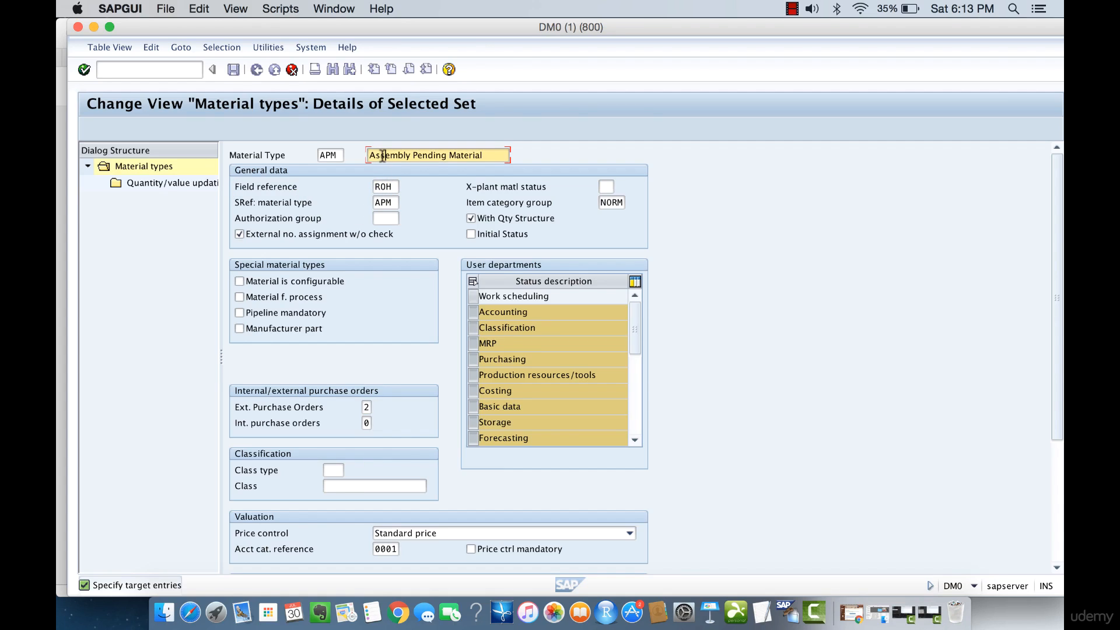
{"action": "left_click", "coordinate": [385, 198]}
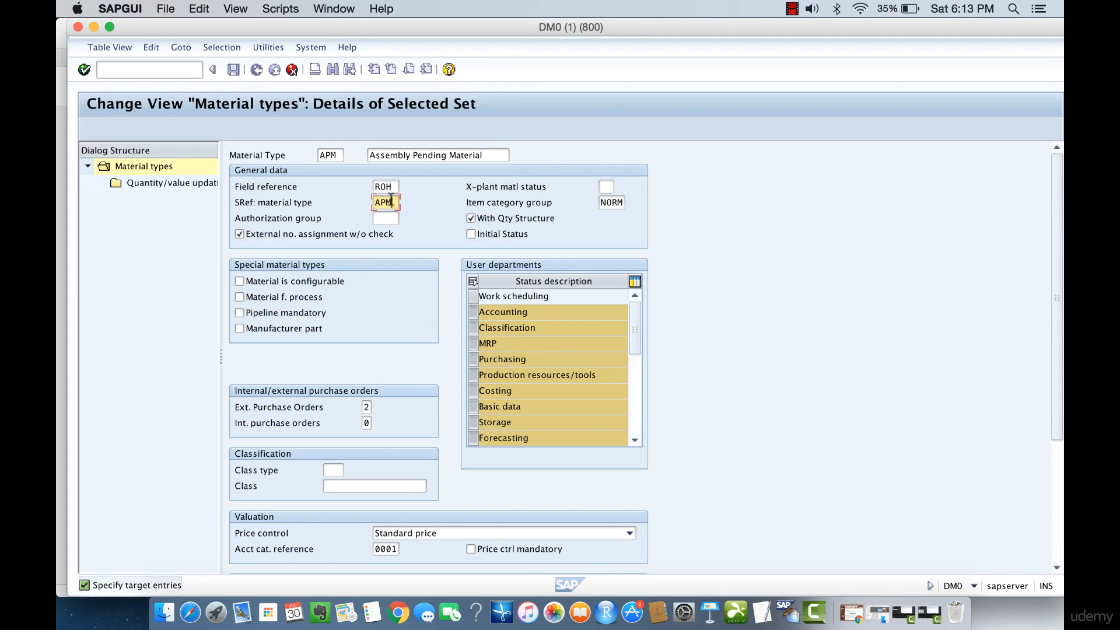
{"action": "left_click_drag", "start_coordinate": [395, 203], "coordinate": [376, 203]}
{"action": "left_click_drag", "start_coordinate": [496, 155], "coordinate": [358, 152]}
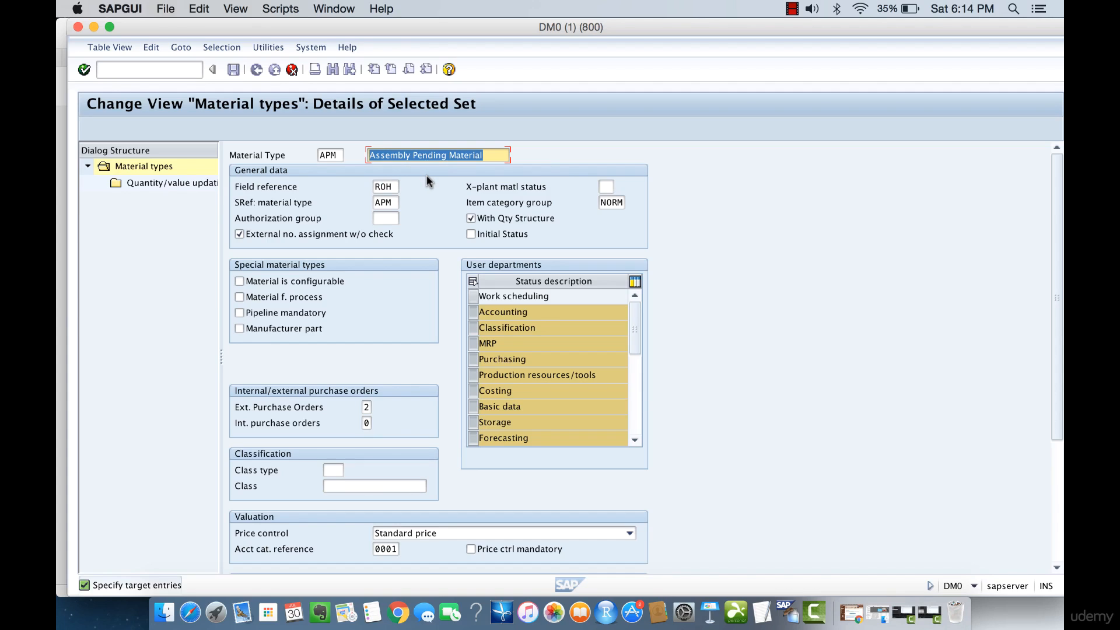
{"action": "left_click", "coordinate": [494, 154]}
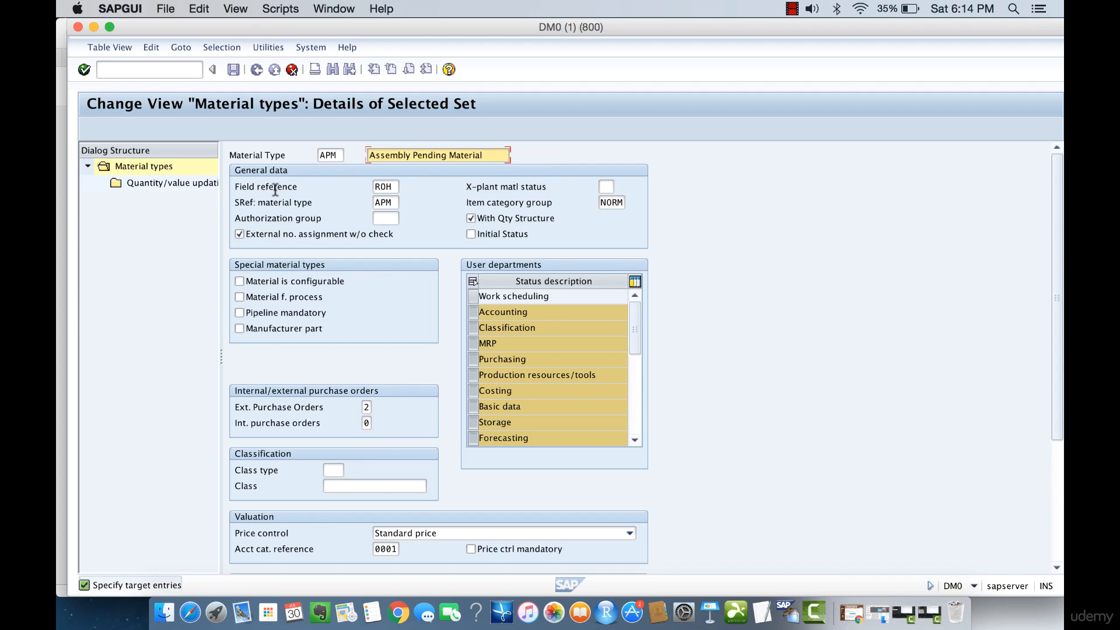
{"action": "left_click", "coordinate": [396, 186]}
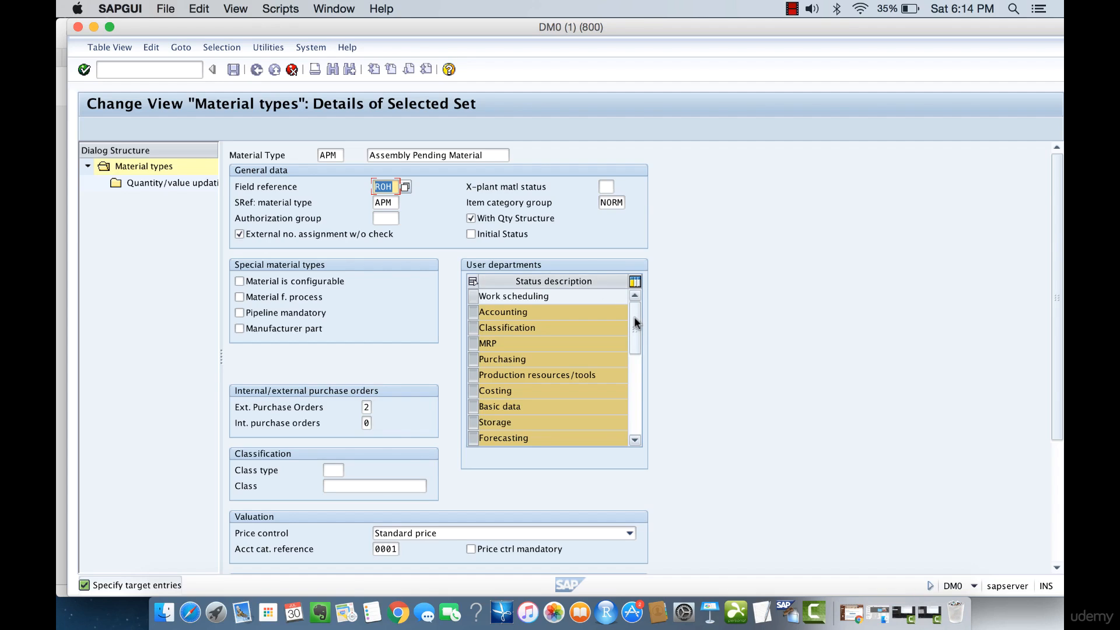
{"action": "mouse_move", "coordinate": [635, 336]}
{"action": "left_mouse_down"}
{"action": "mouse_move", "coordinate": [636, 350]}
{"action": "mouse_move", "coordinate": [633, 317]}
{"action": "left_mouse_up"}
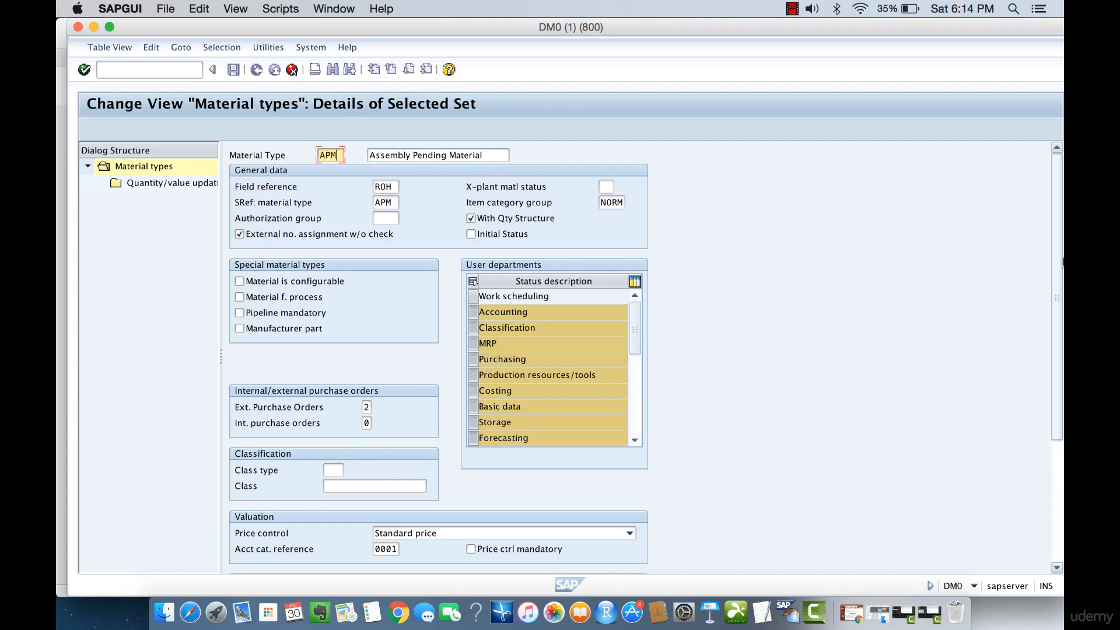
{"action": "left_click_drag", "start_coordinate": [1058, 265], "coordinate": [1057, 367]}
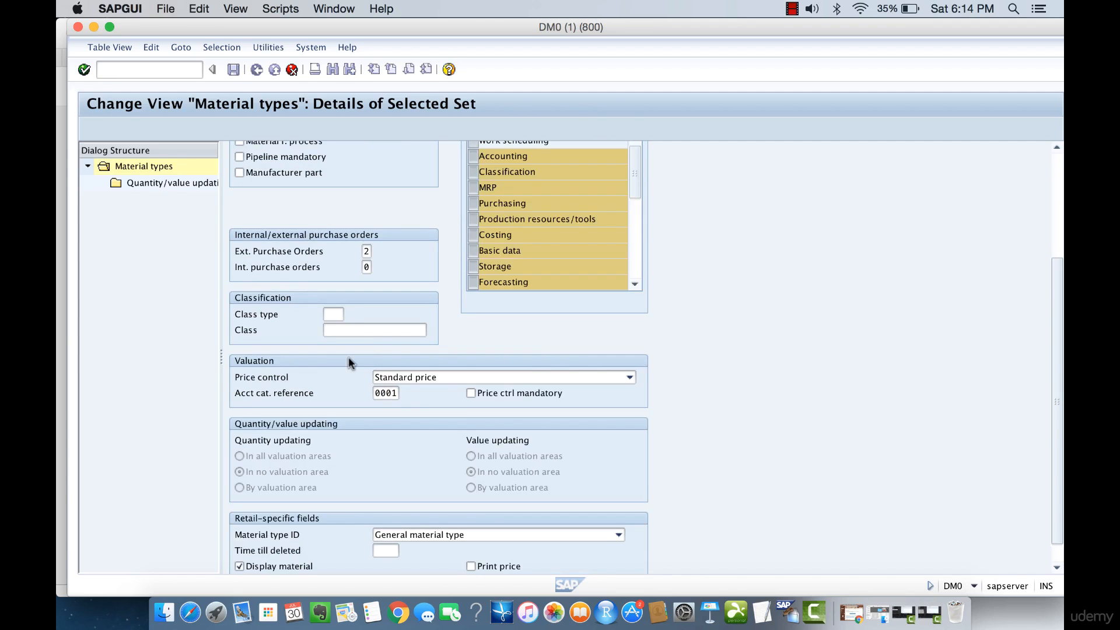
{"action": "left_click", "coordinate": [249, 379]}
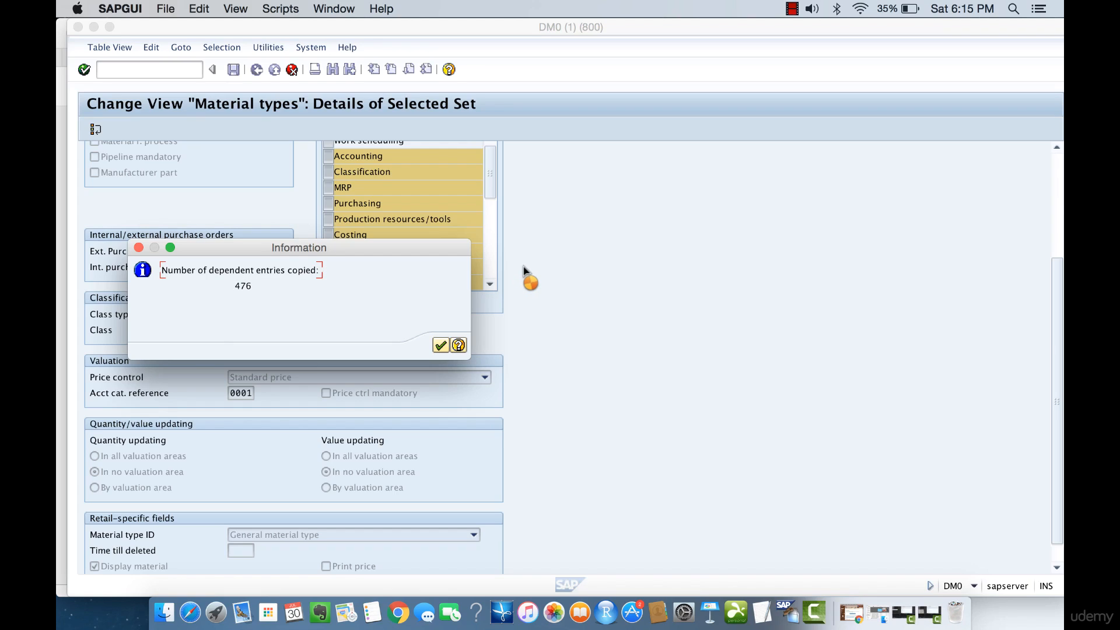
Finish copying the dependent entries and save the new APM material type
{"action": "left_click", "coordinate": [440, 345]}
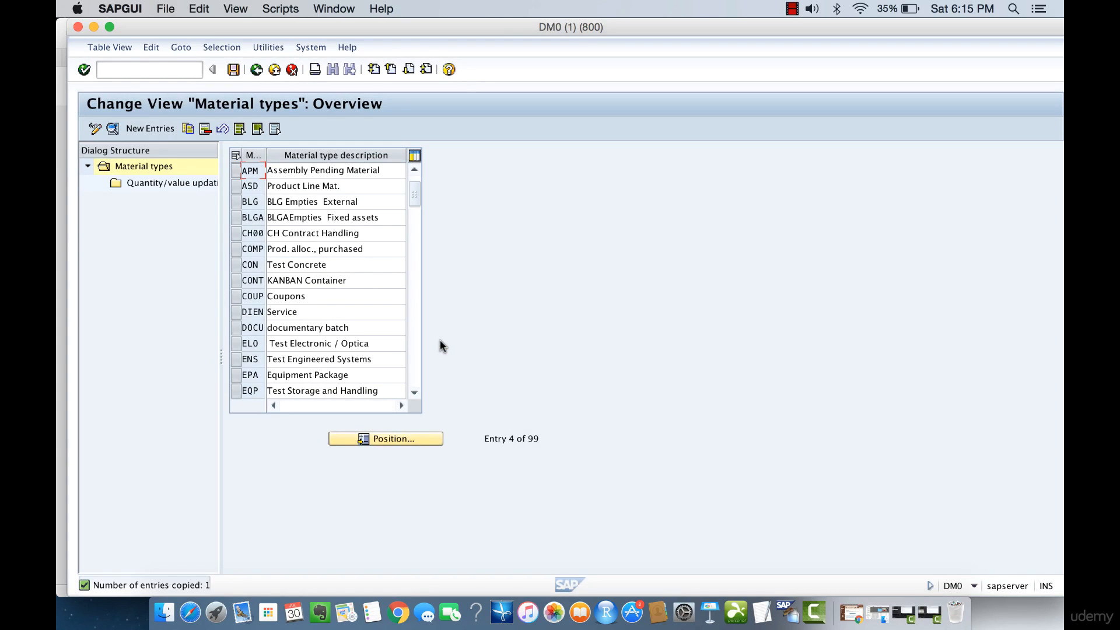
{"action": "left_click", "coordinate": [236, 71]}
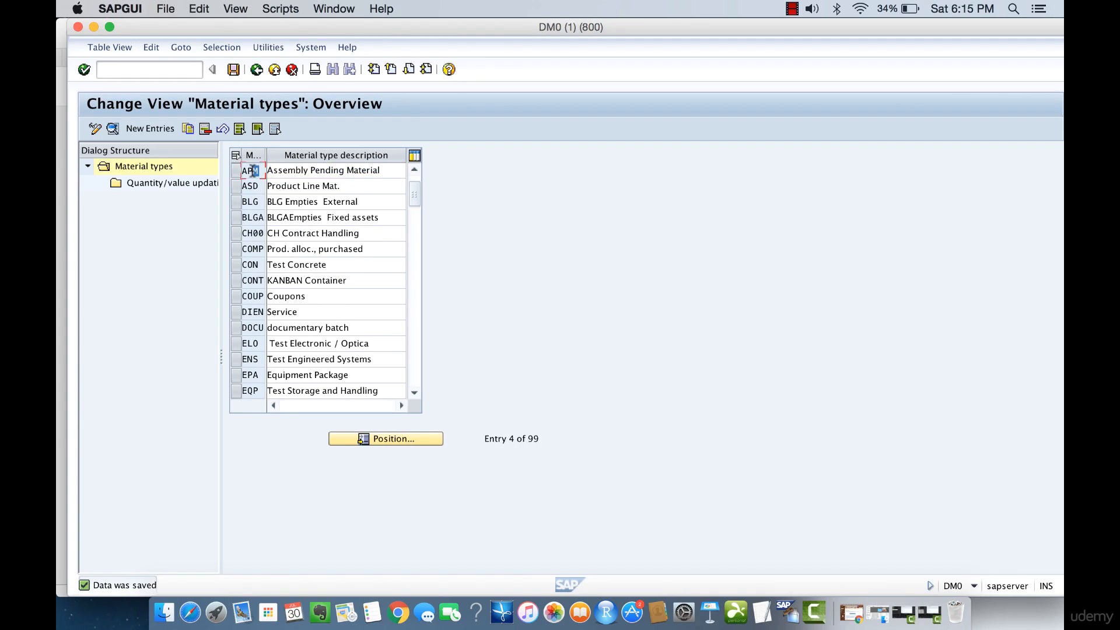
{"action": "left_click_drag", "start_coordinate": [259, 170], "coordinate": [241, 170]}
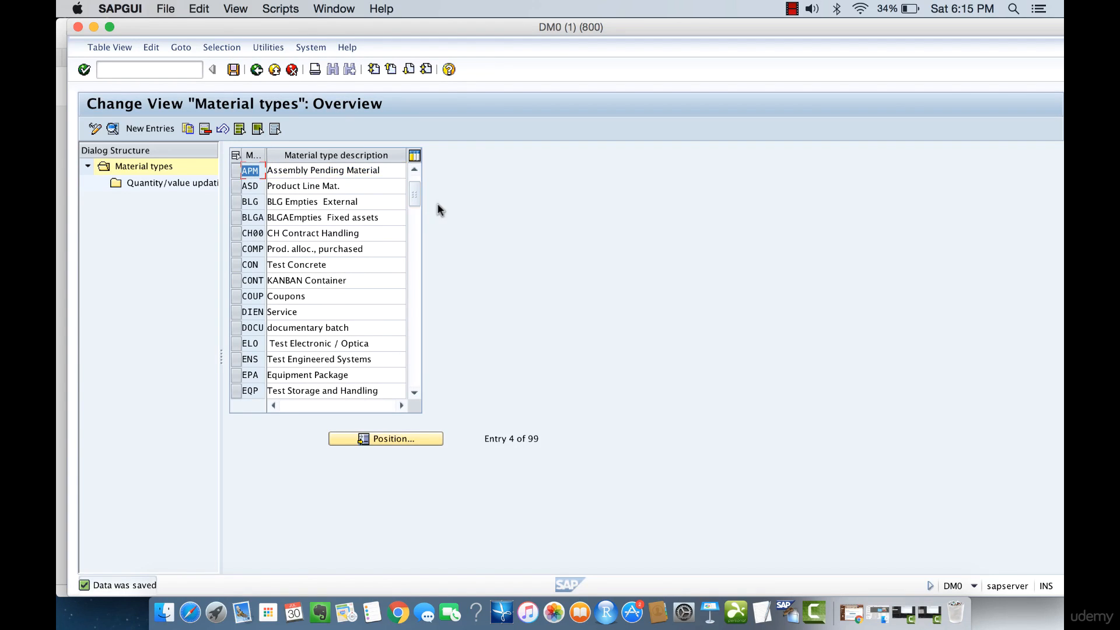